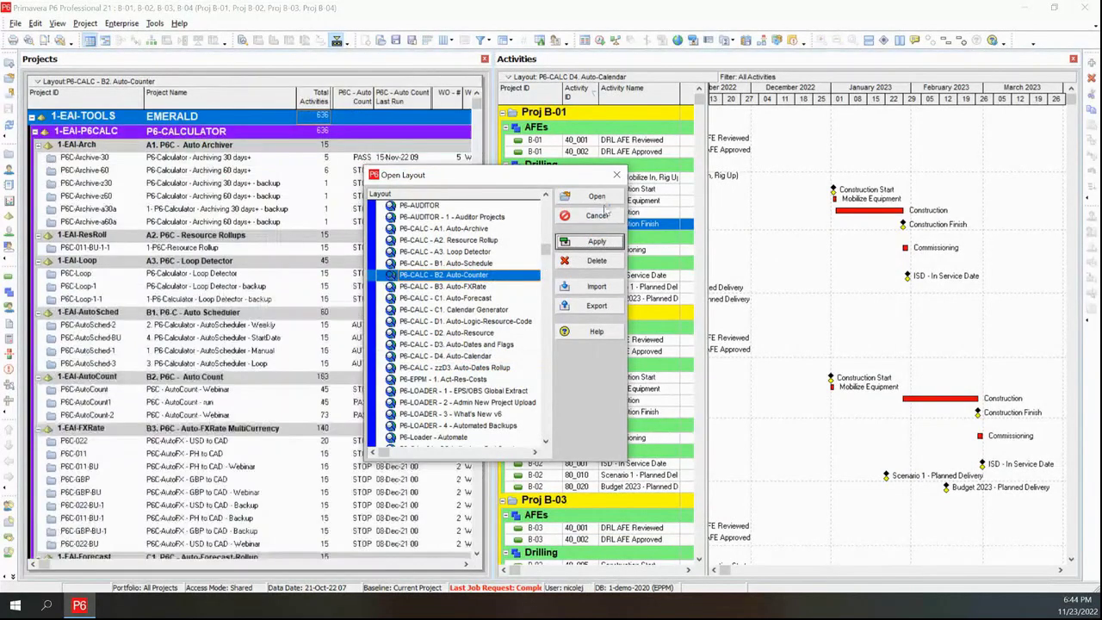
# Open the P6-CALC - B2. Auto-Counter project layout and merge all tab groups so the Projects view fills the window.
pyautogui.click(605, 203)
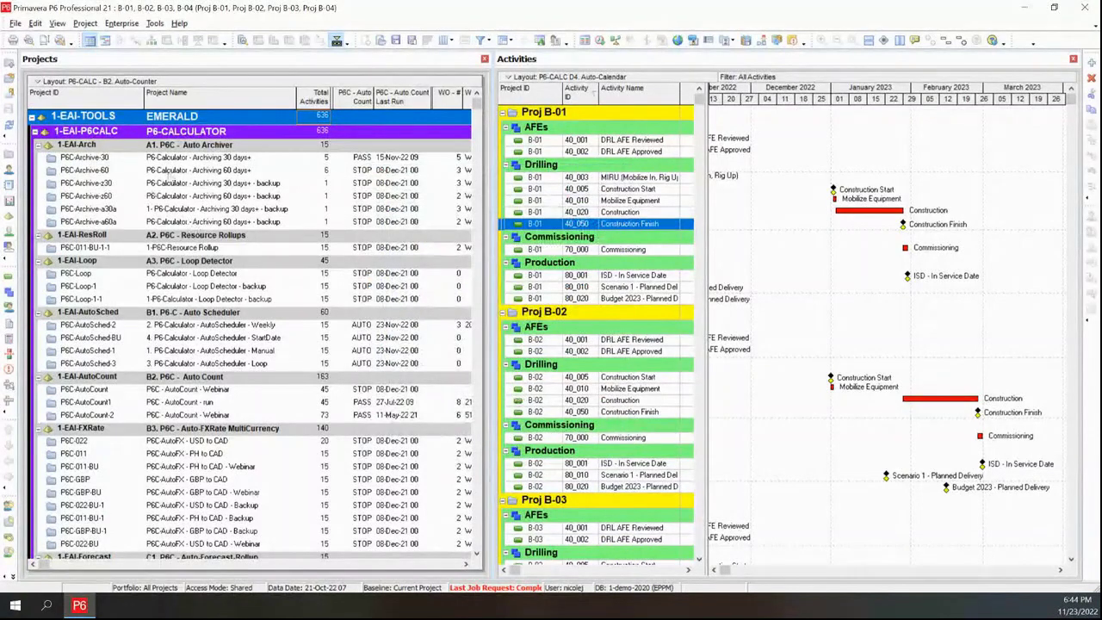
pyautogui.click(56, 23)
pyautogui.moveTo(95, 498)
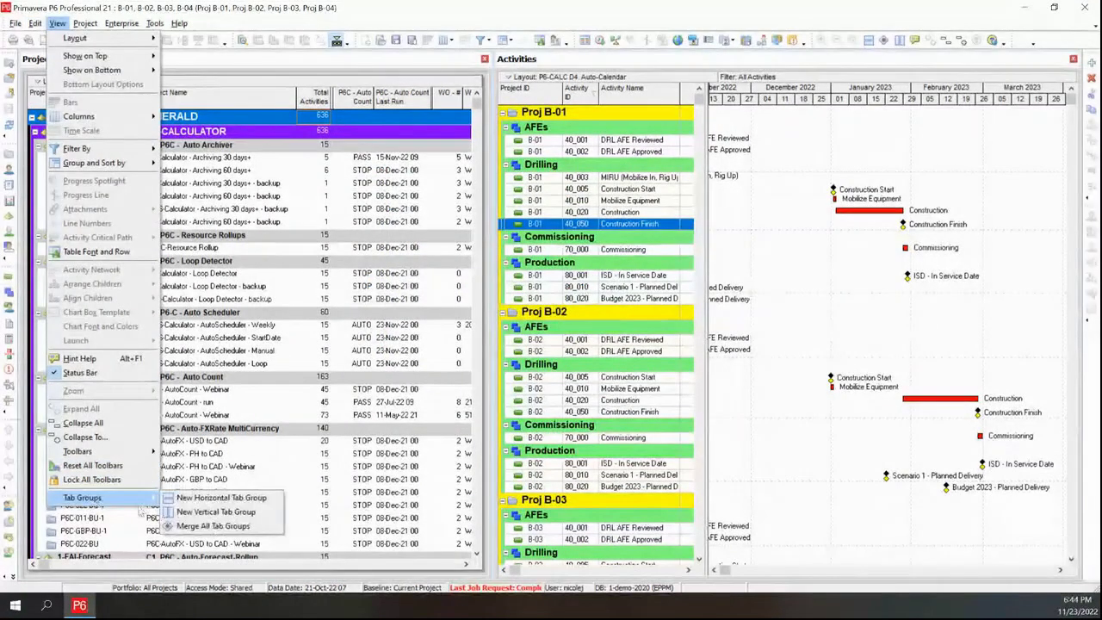
pyautogui.click(220, 526)
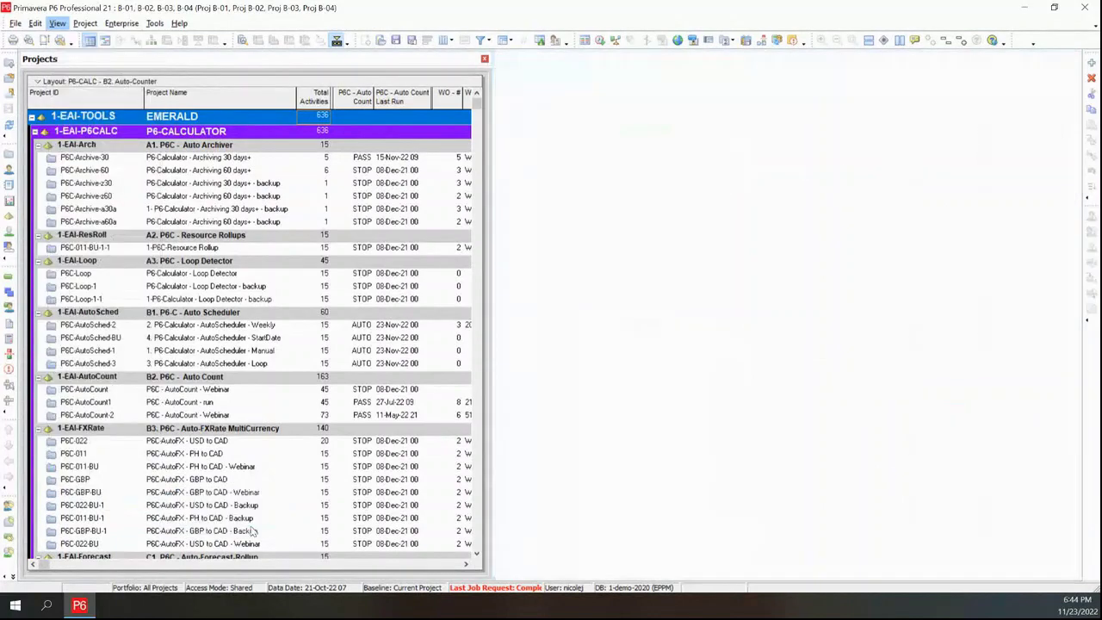
pyautogui.click(43, 77)
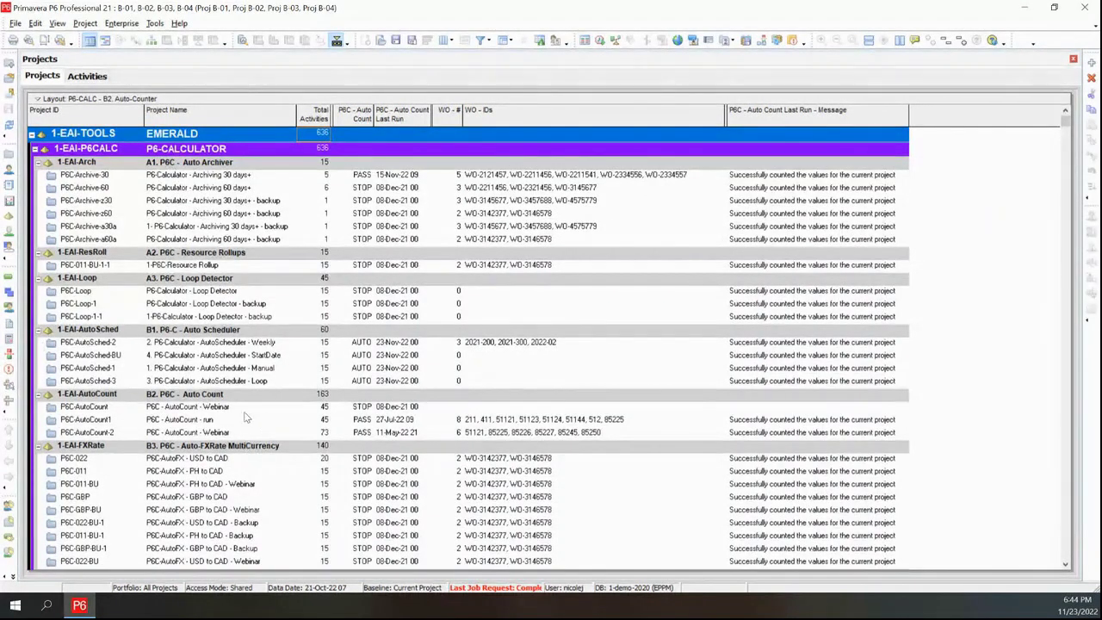
# Examine the P6-CALCULATOR project groups and their Auto Count, last run, WO count and WO-IDs columns.
pyautogui.click(207, 421)
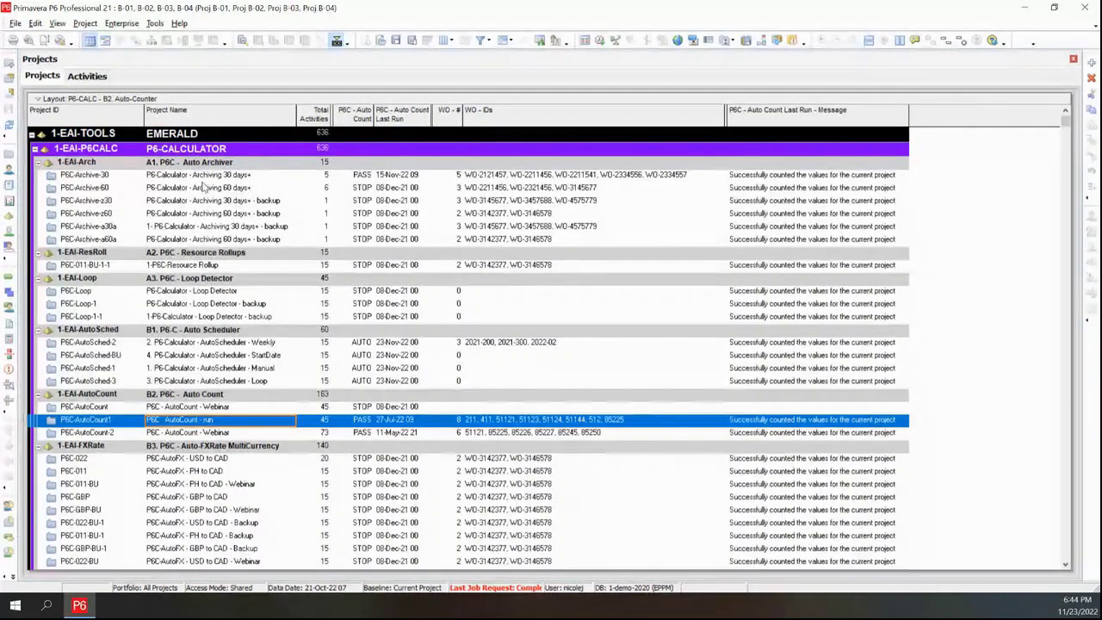
pyautogui.click(204, 176)
pyautogui.rightClick(204, 178)
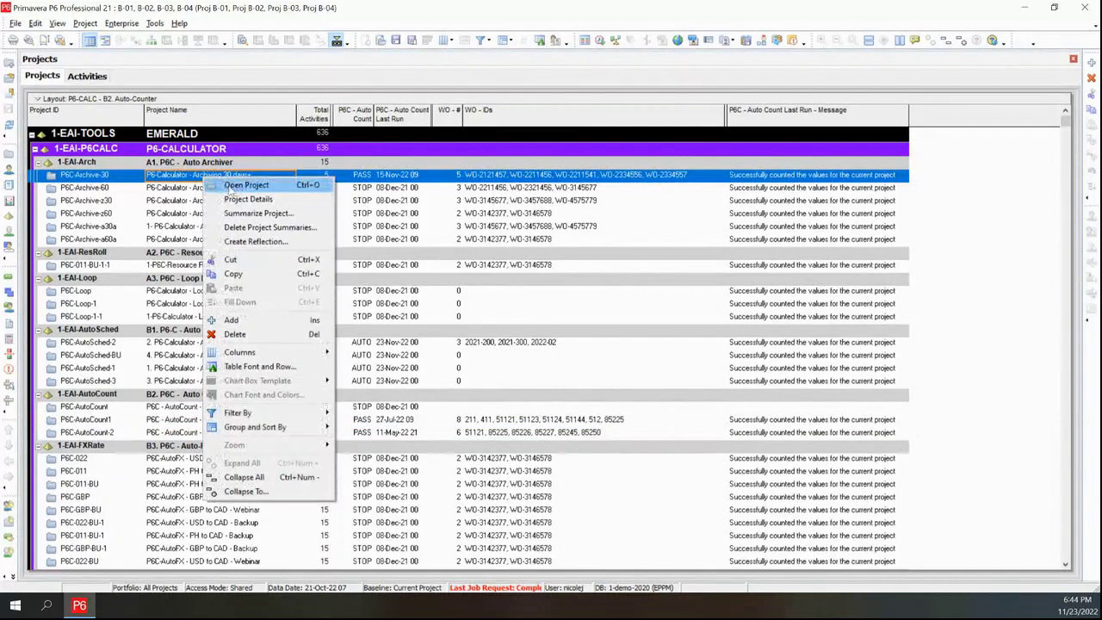
pyautogui.click(166, 164)
pyautogui.click(162, 163)
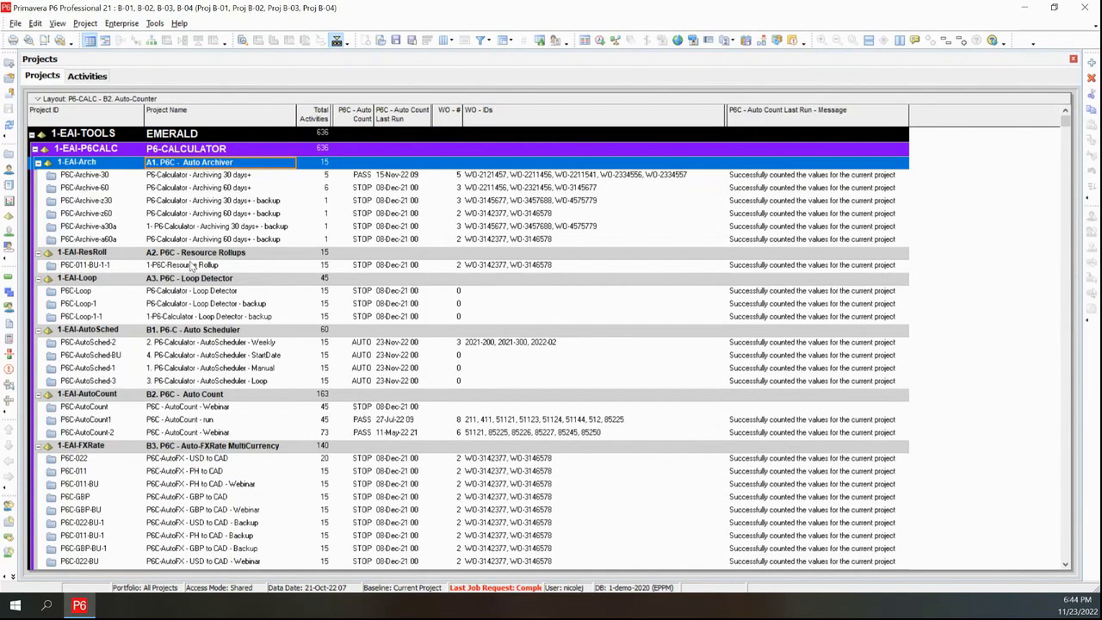
pyautogui.scroll(-3, 192, 266)
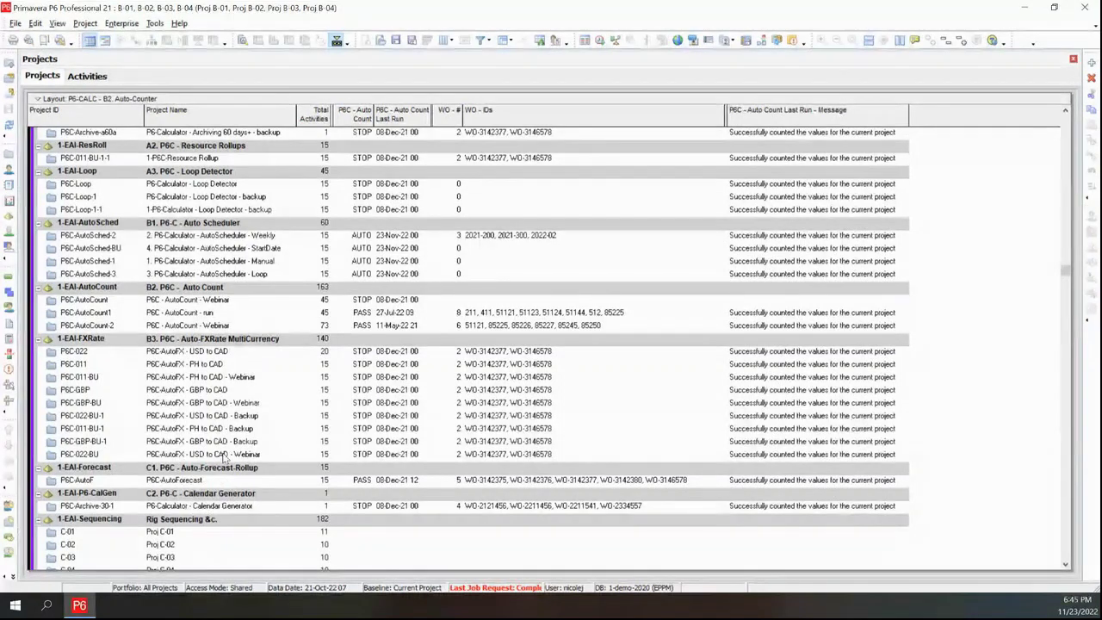
pyautogui.scroll(-1, 224, 458)
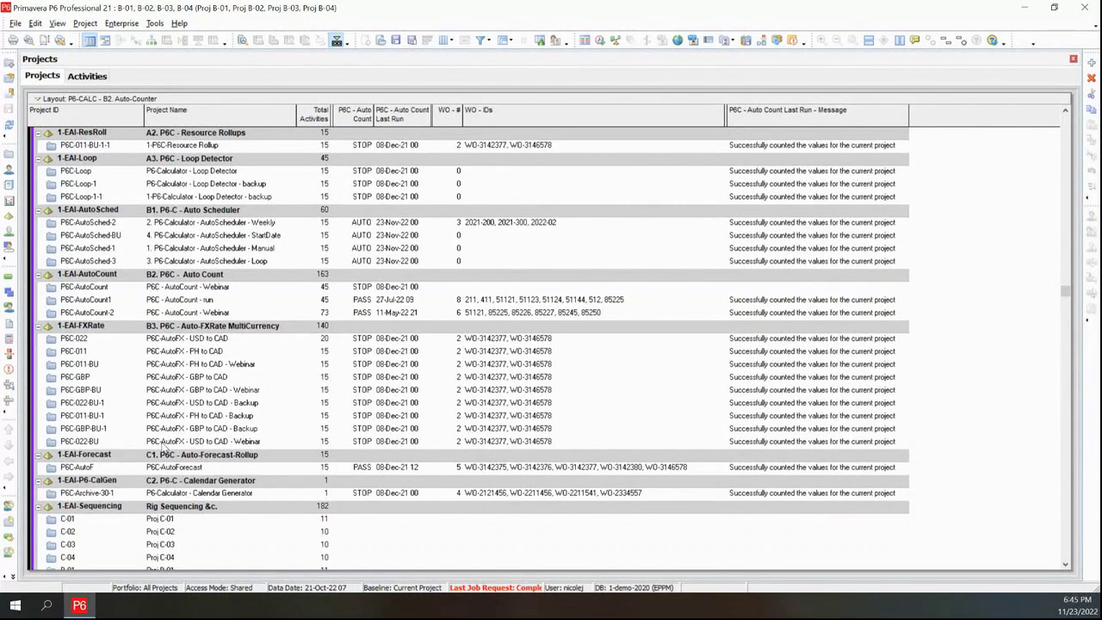
pyautogui.scroll(3, 213, 322)
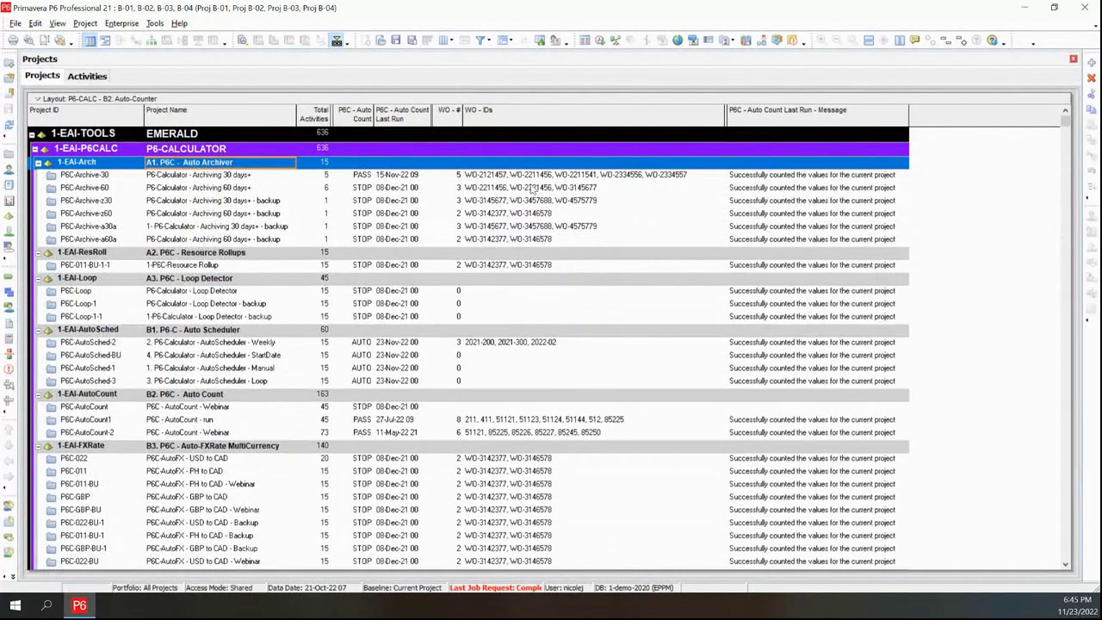
# Open the project P6C-Archive-30 (P6-Calculator - Archiving 30 days+) and show its activities.
pyautogui.rightClick(201, 174)
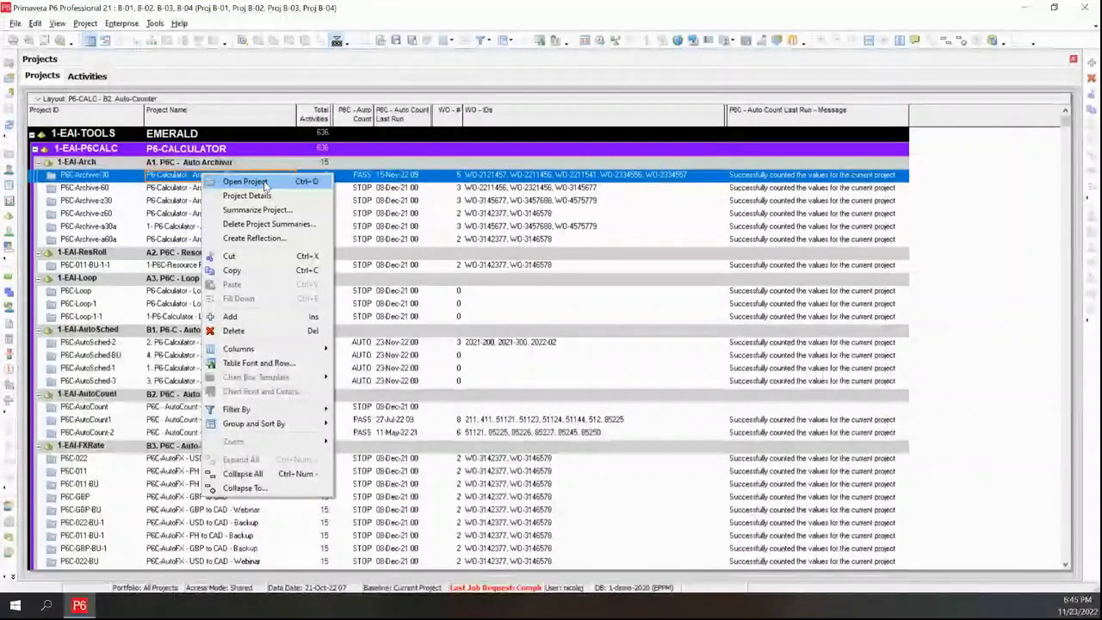
pyautogui.click(250, 182)
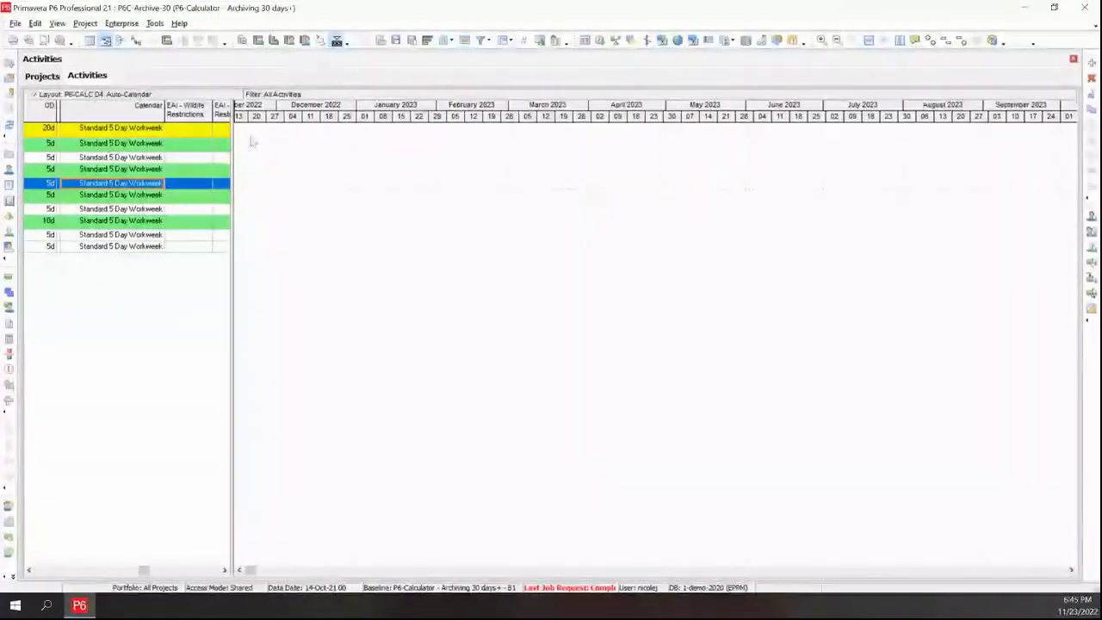
pyautogui.click(42, 76)
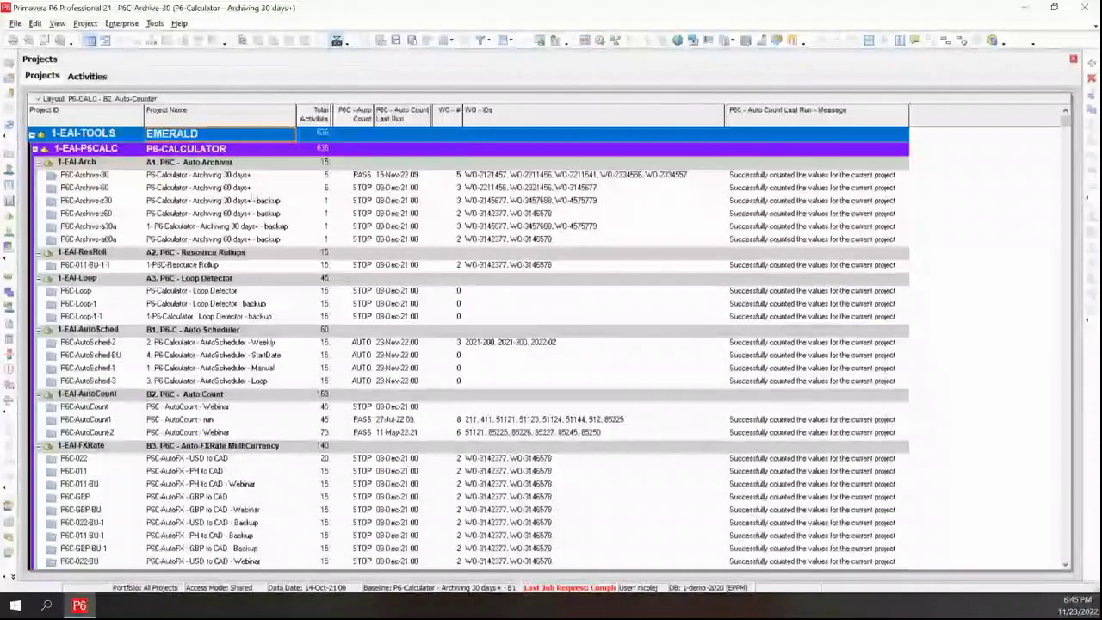
pyautogui.click(86, 76)
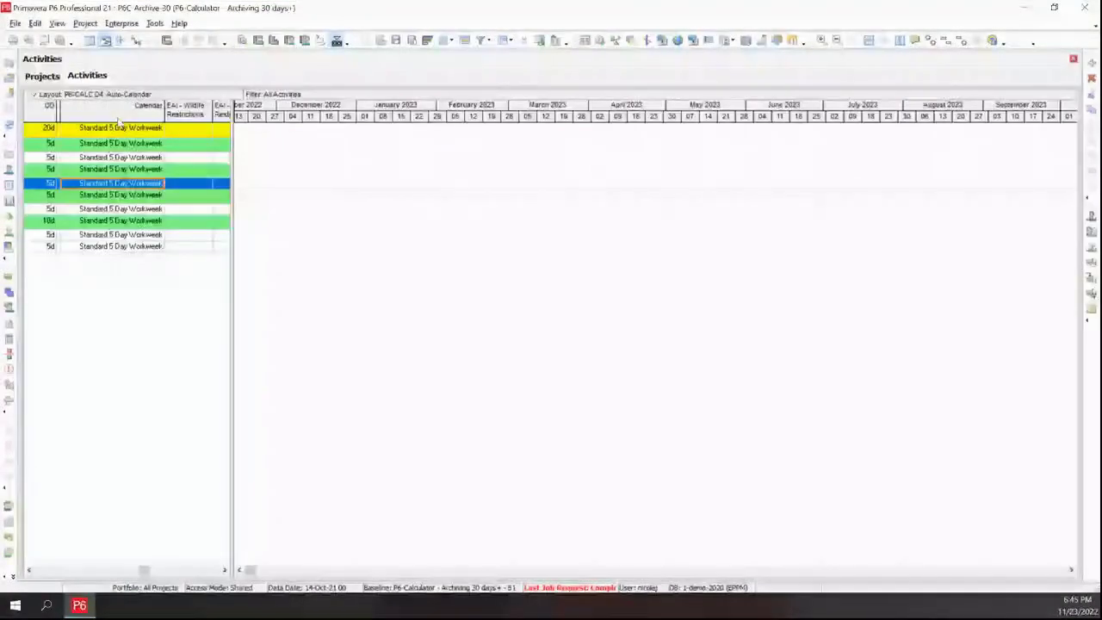
# Apply the P6-CALC - B2. Count layout to the Activities view and close the layout list.
pyautogui.click(37, 96)
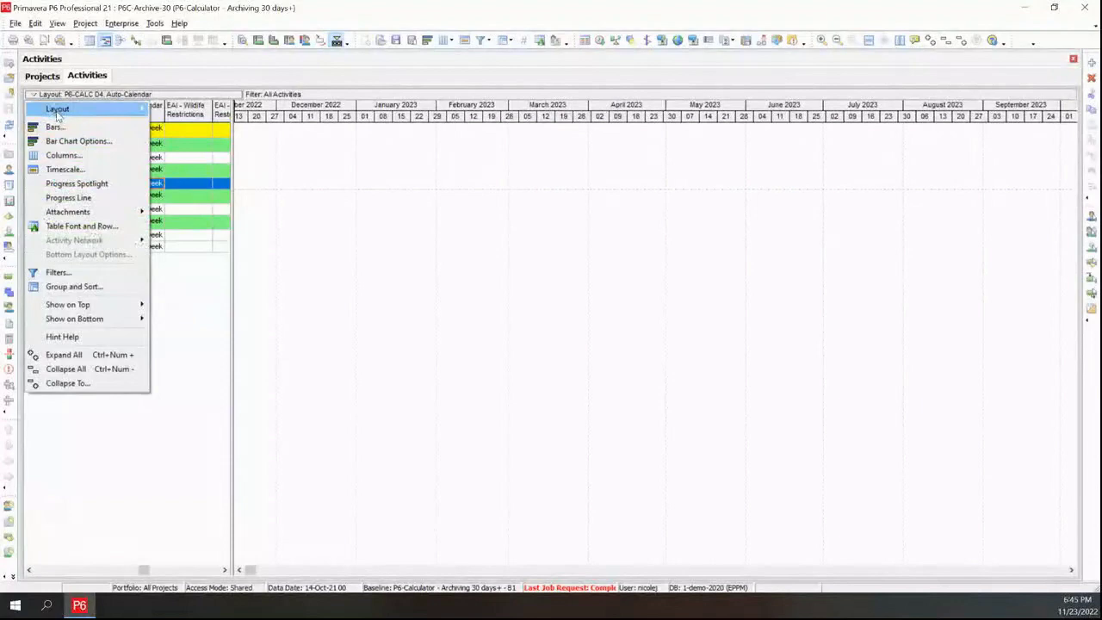
pyautogui.moveTo(52, 109)
pyautogui.click(177, 108)
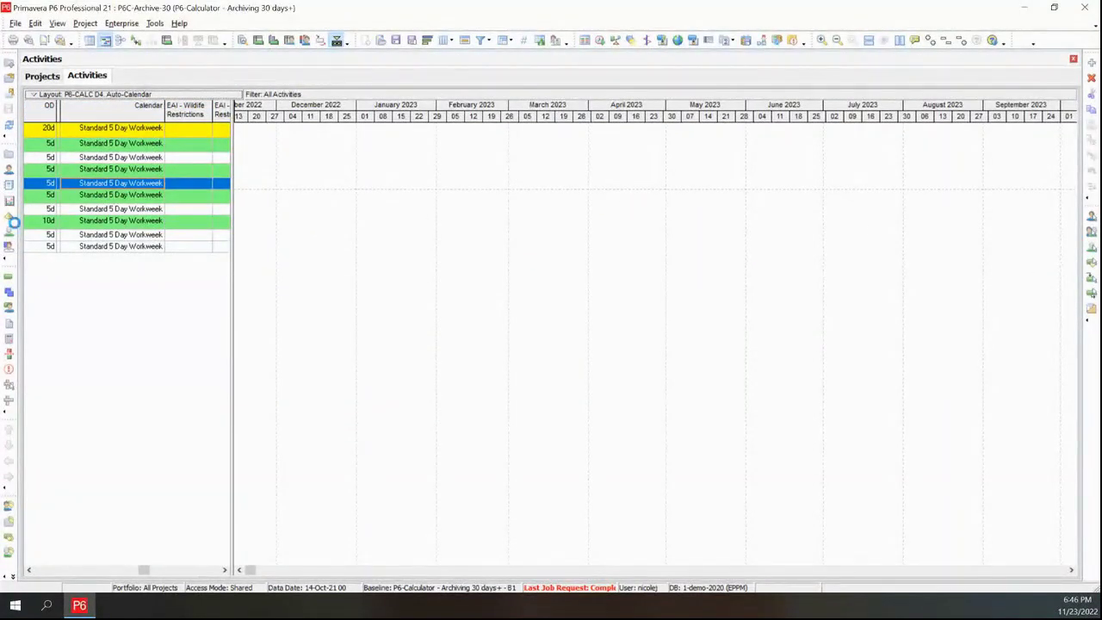
pyautogui.scroll(2, 482, 306)
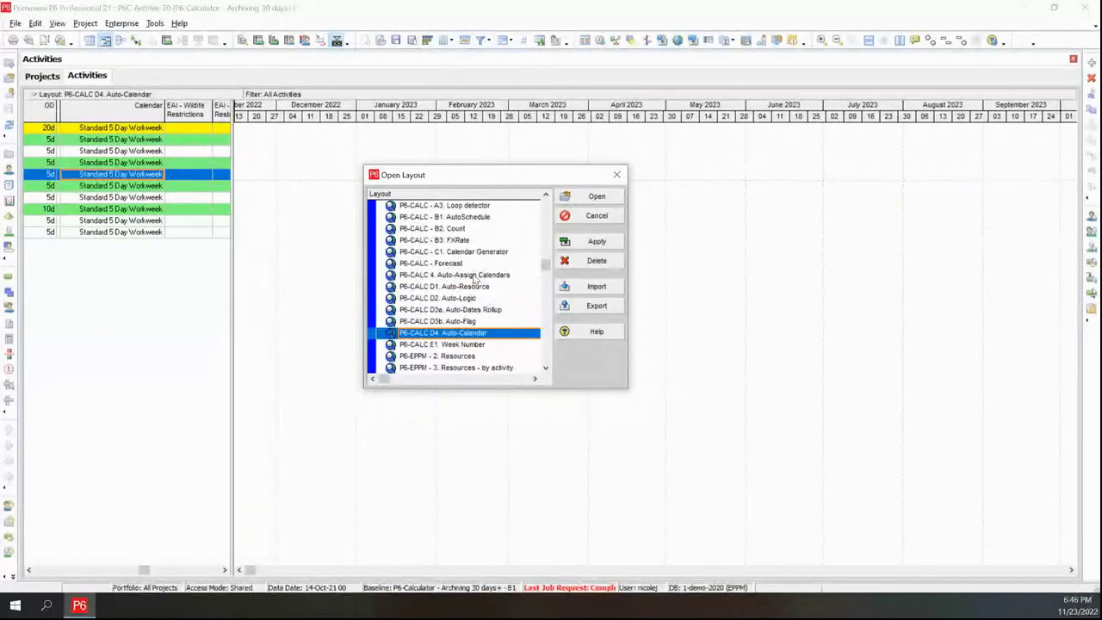
pyautogui.scroll(1, 470, 289)
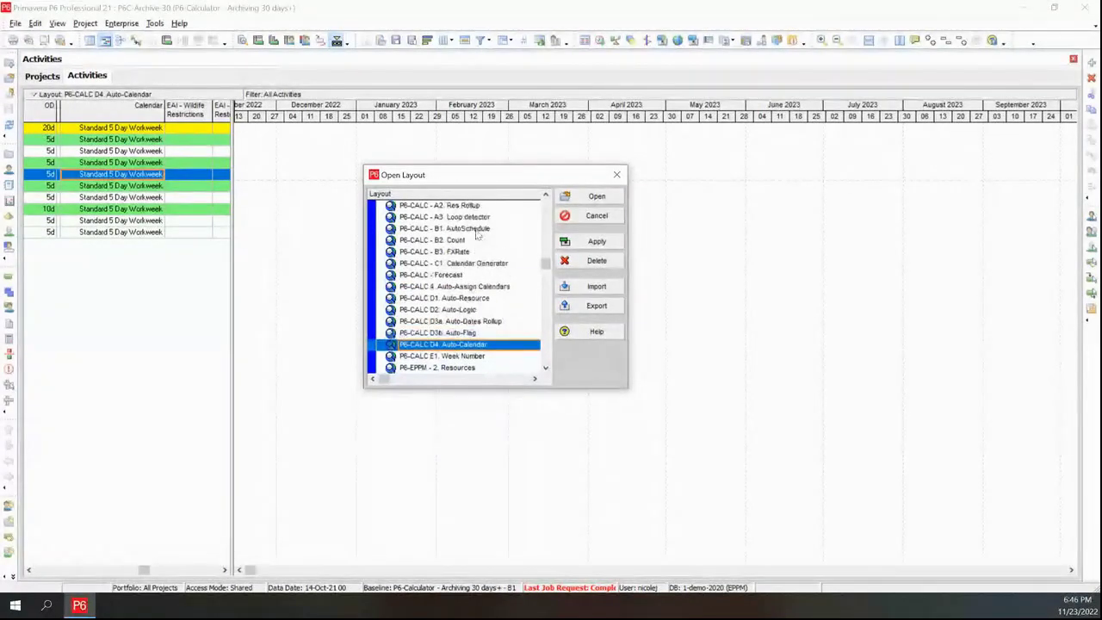
pyautogui.click(491, 241)
pyautogui.click(597, 242)
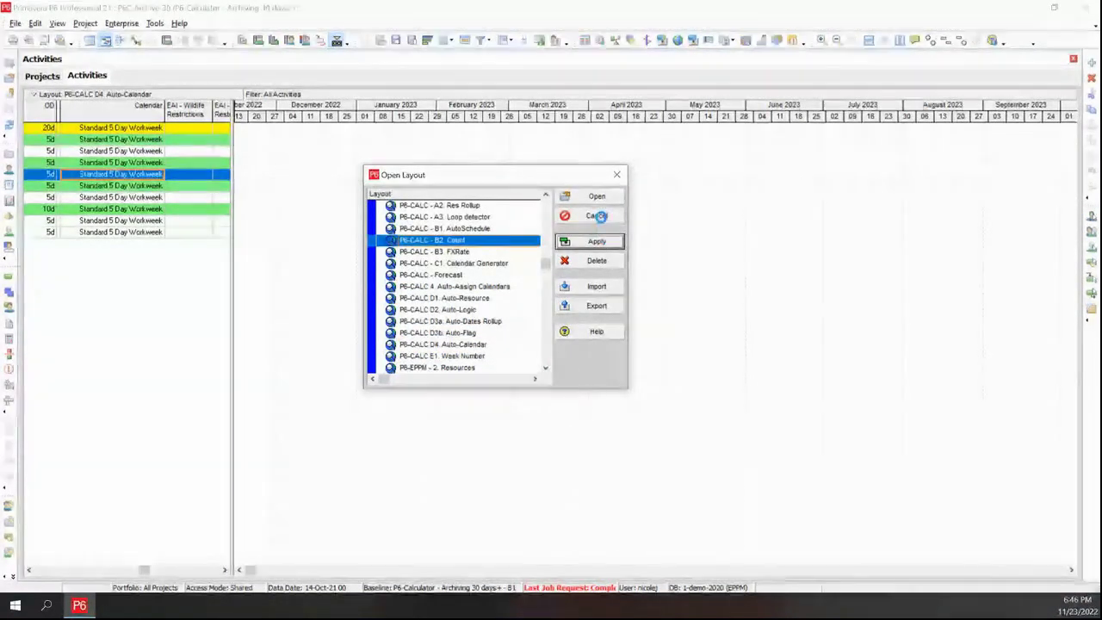
pyautogui.press('Escape')
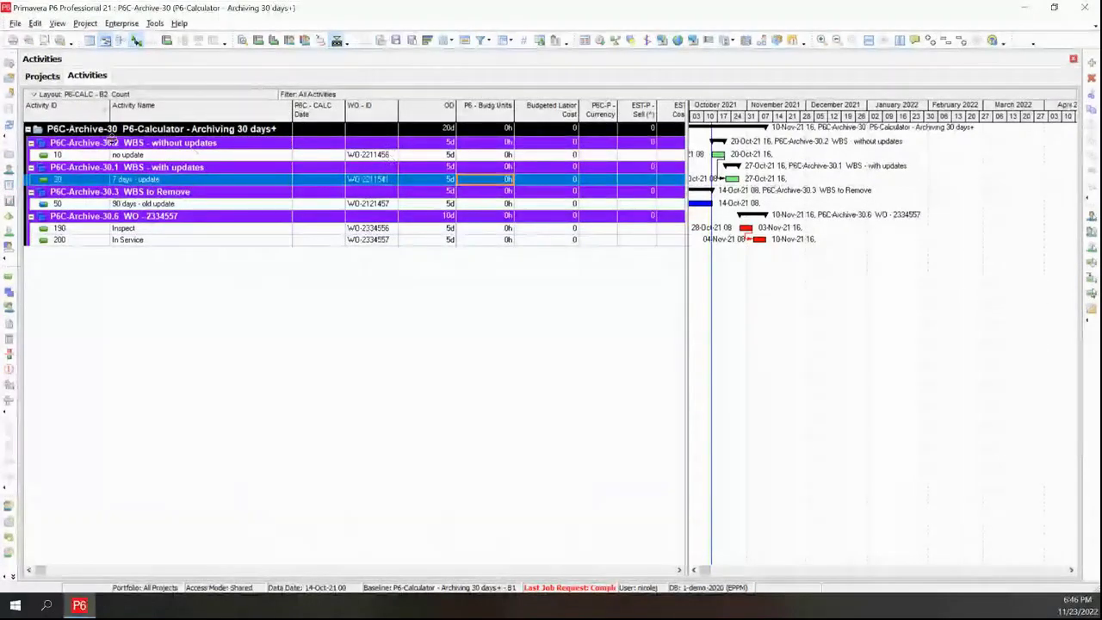
# Change the In Service activity's WO-ID to match the Inspect activity's work order ID, and refresh the data.
pyautogui.click(389, 228)
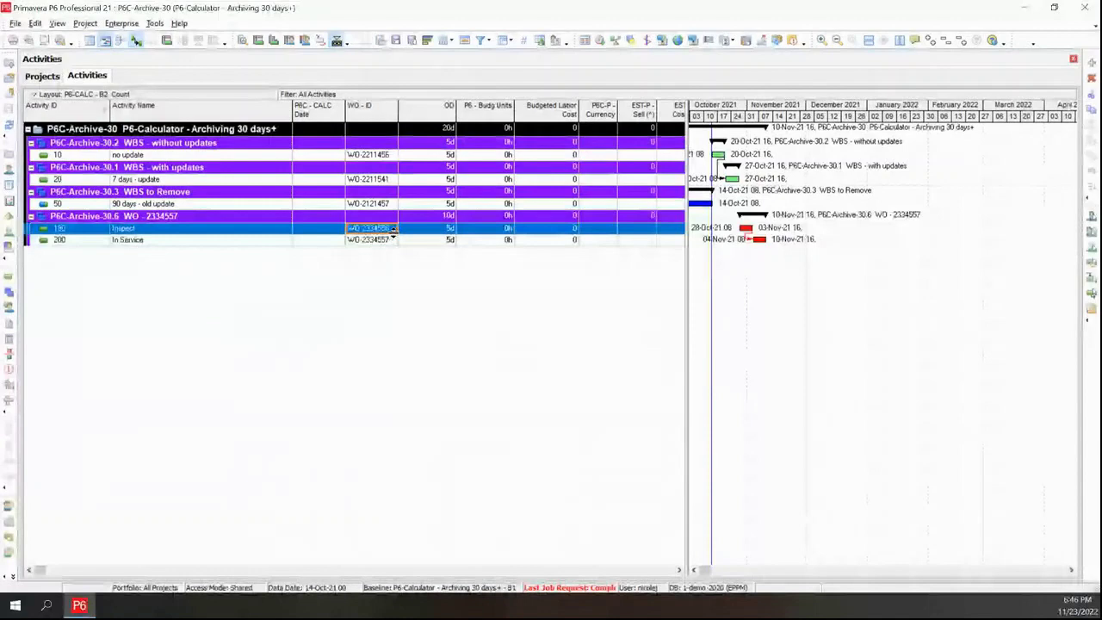
pyautogui.click(350, 230)
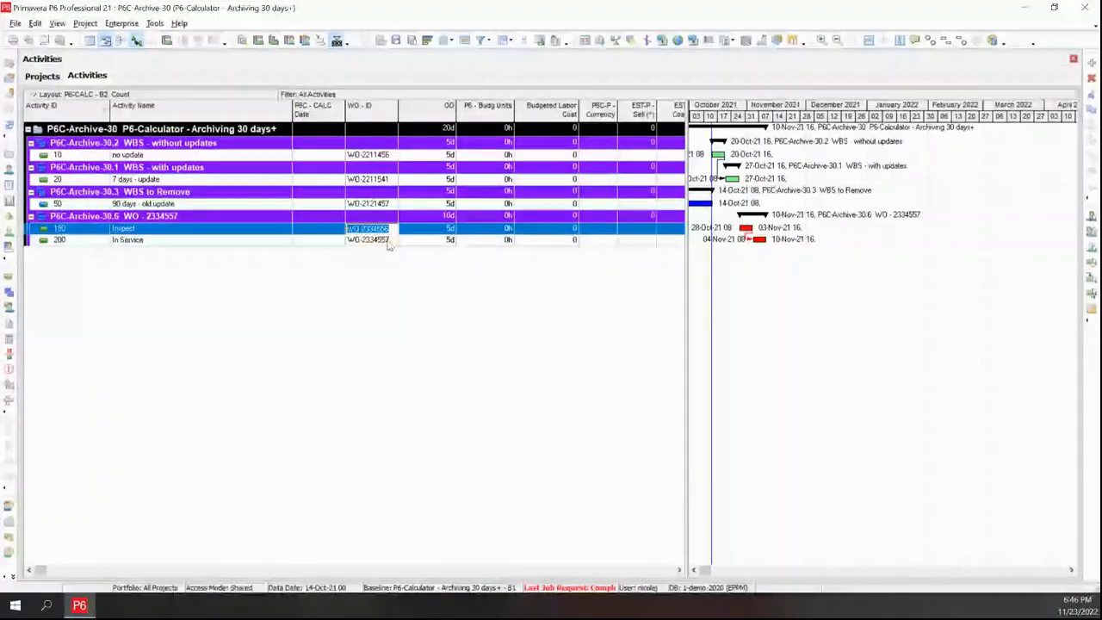
pyautogui.click(389, 238)
pyautogui.press('BackSpace')
pyautogui.write('6')
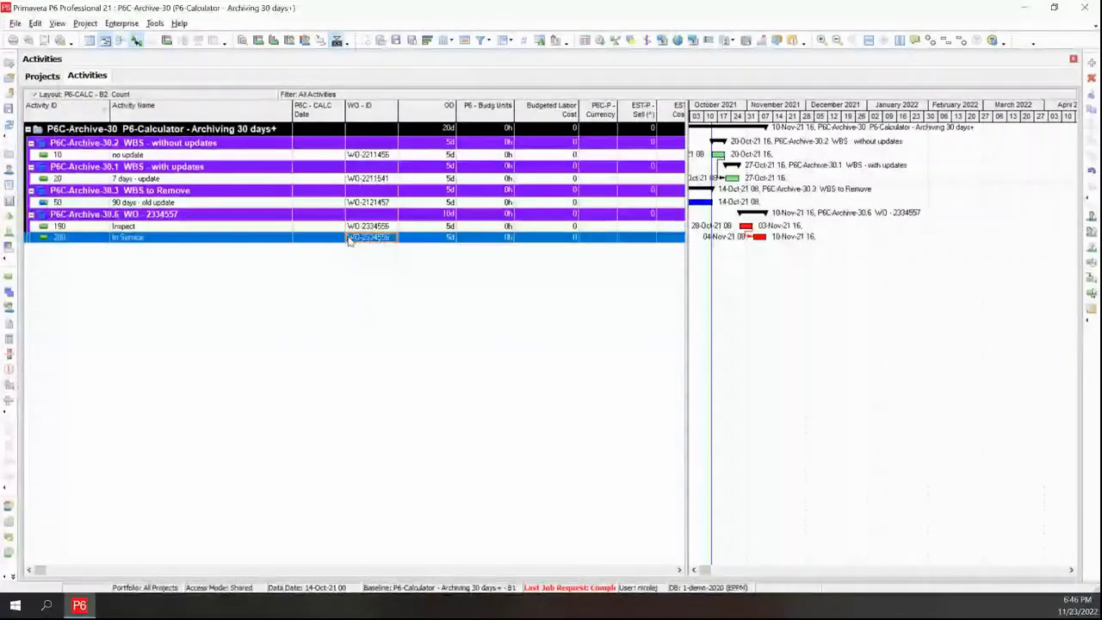
pyautogui.press('Return')
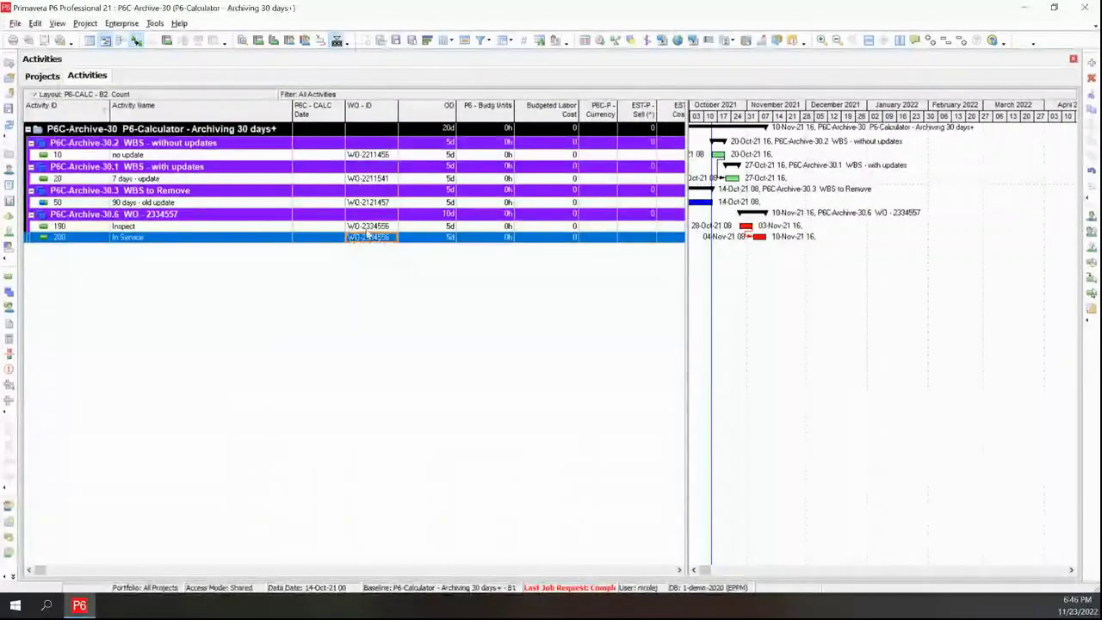
pyautogui.click(12, 126)
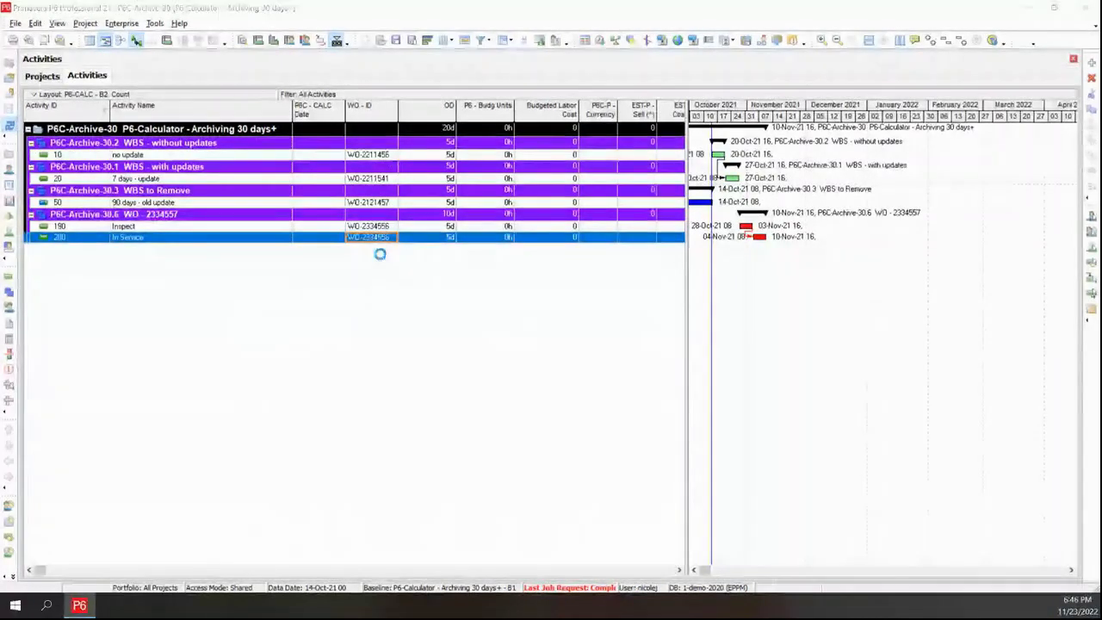
# In the Projects view, set the P6C - Auto Count code of project P6C-Archive-30 to GO.
pyautogui.click(39, 77)
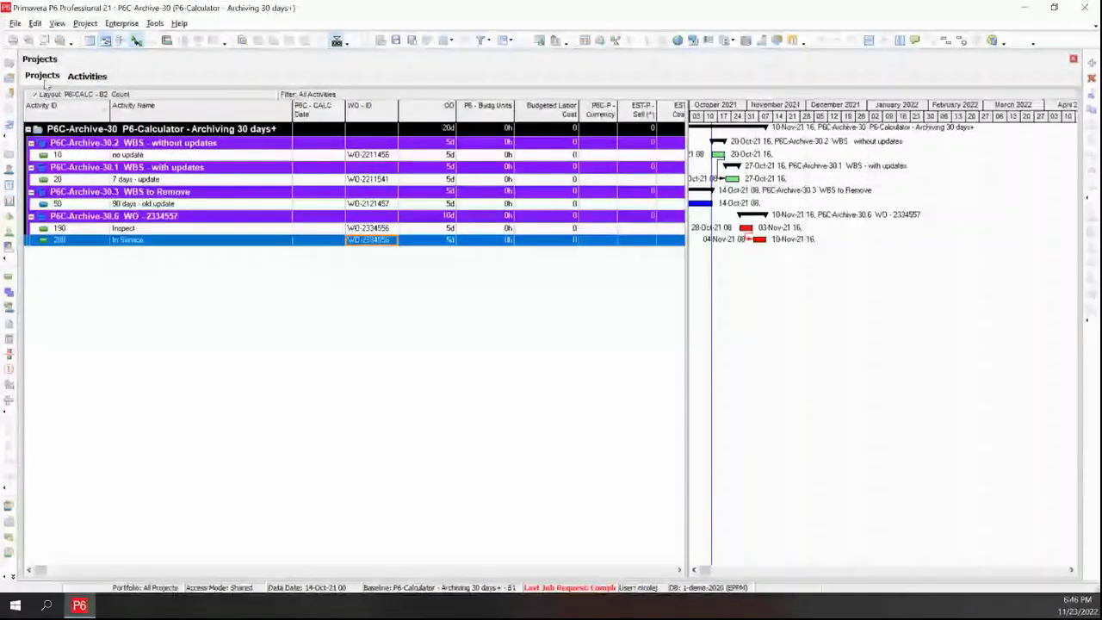
pyautogui.click(443, 176)
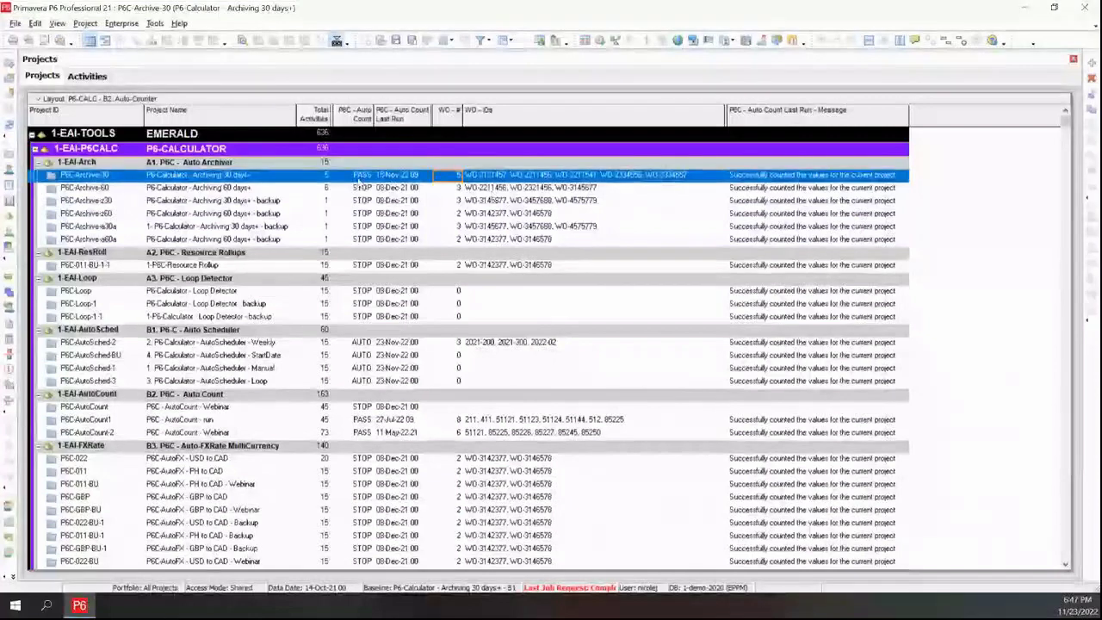
pyautogui.click(358, 176)
pyautogui.click(360, 177)
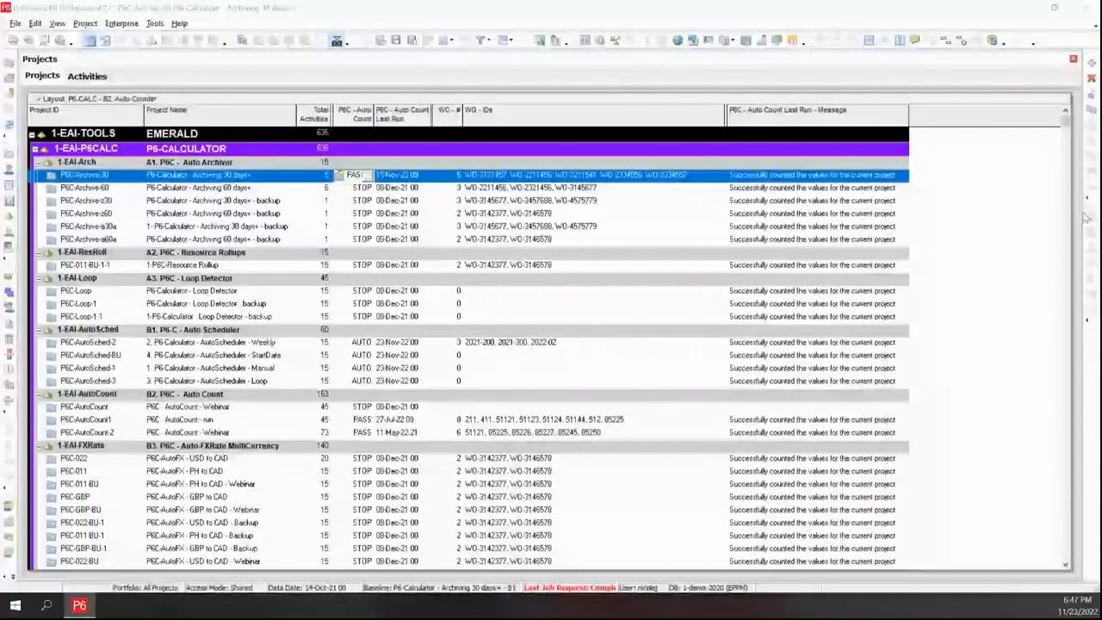
pyautogui.click(250, 308)
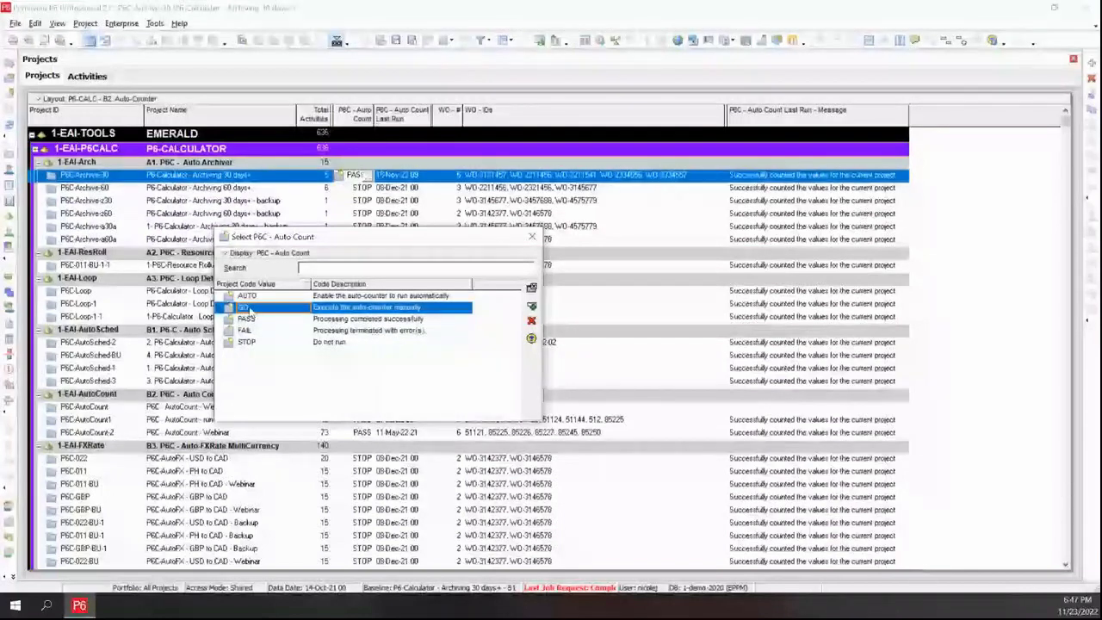
pyautogui.doubleClick(249, 308)
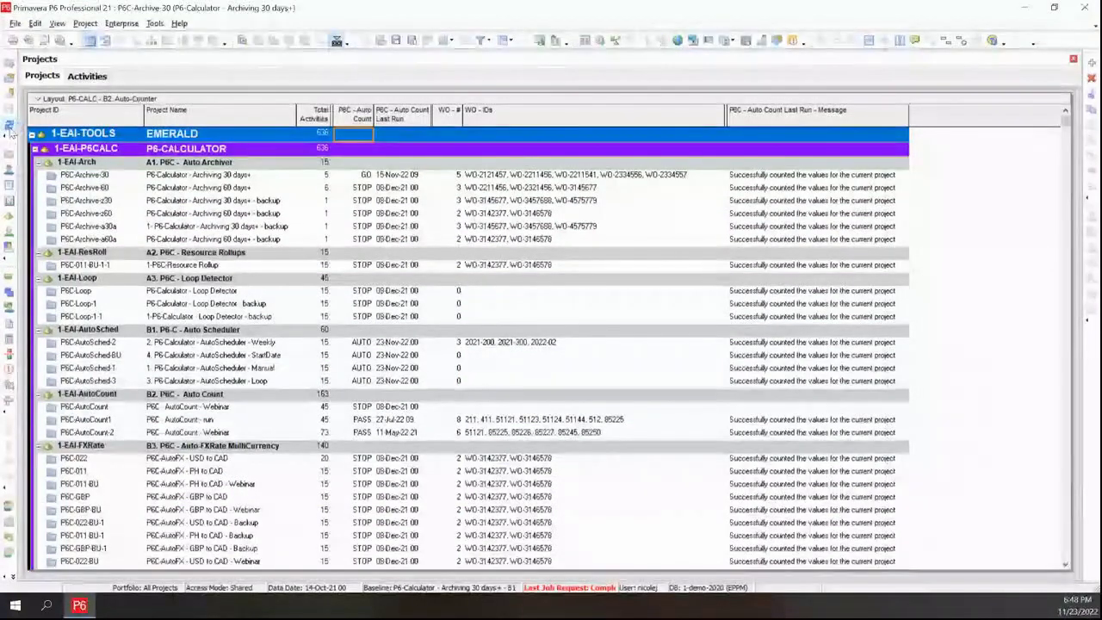
# Refresh the project data and check the Auto Count status, last run date and WO count for P6C-Archive-30.
pyautogui.click(9, 127)
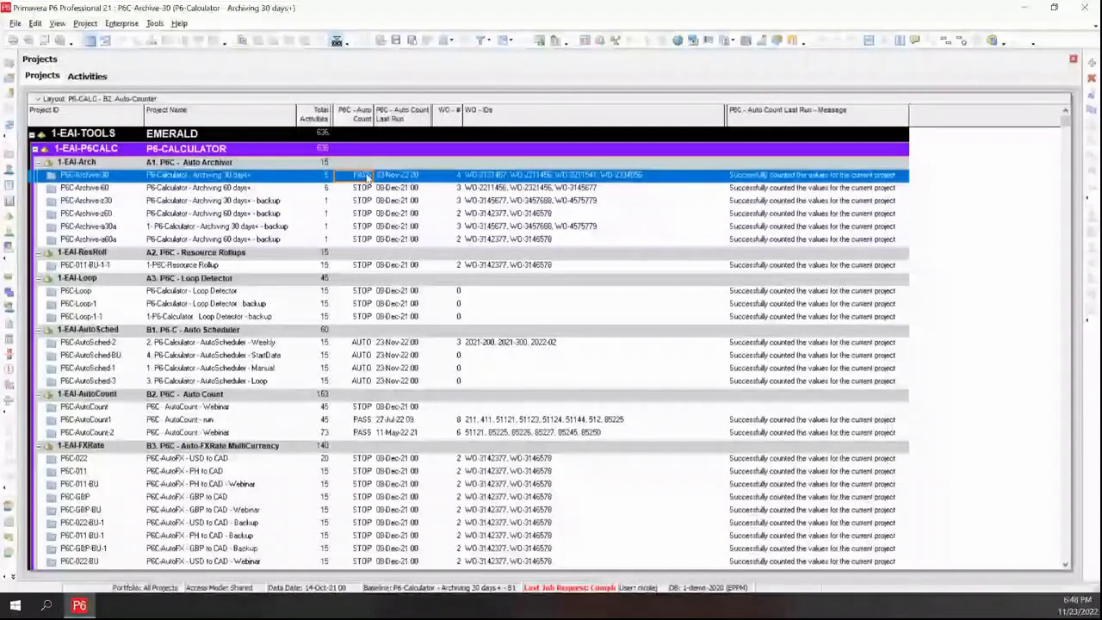
pyautogui.click(407, 175)
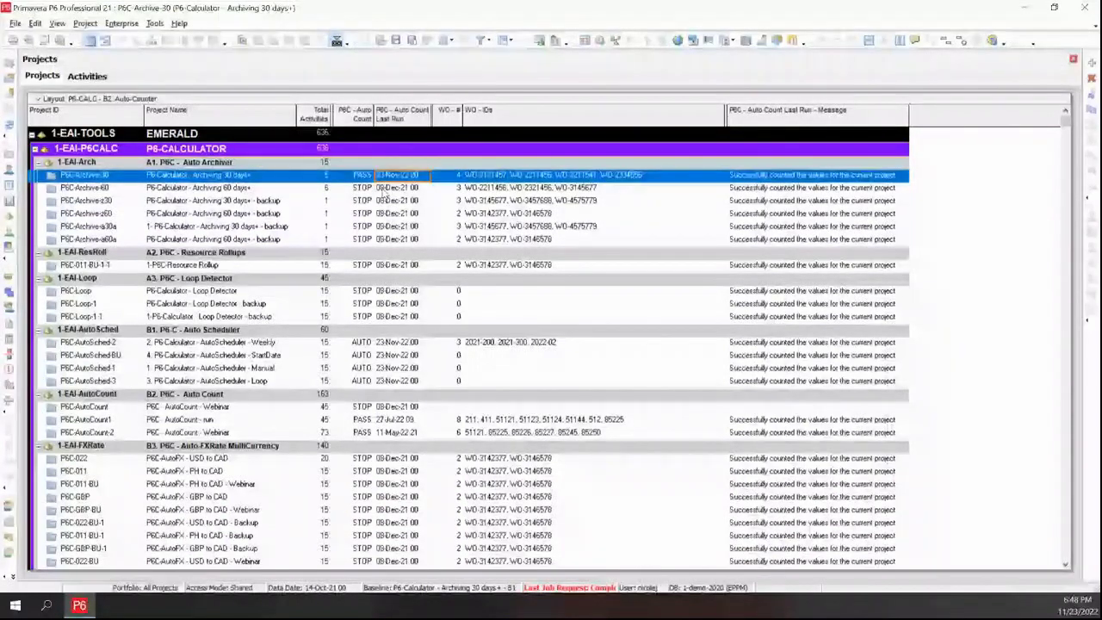
pyautogui.click(439, 190)
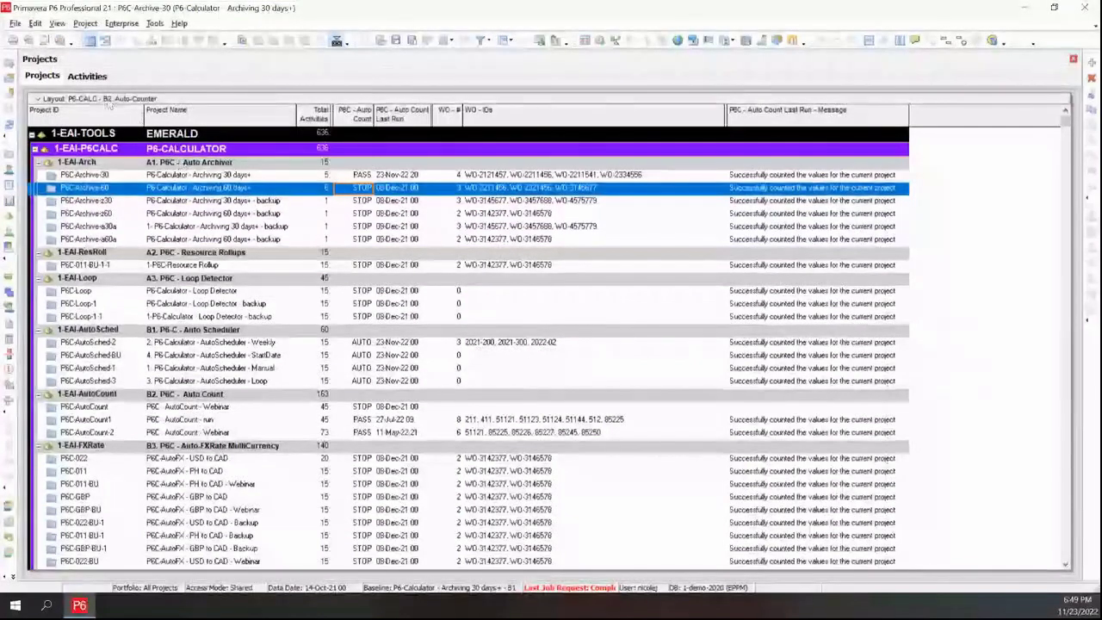
# Bring up the list of saved project layouts and enlarge the Open Layout dialog vertically.
pyautogui.click(102, 101)
pyautogui.click(180, 116)
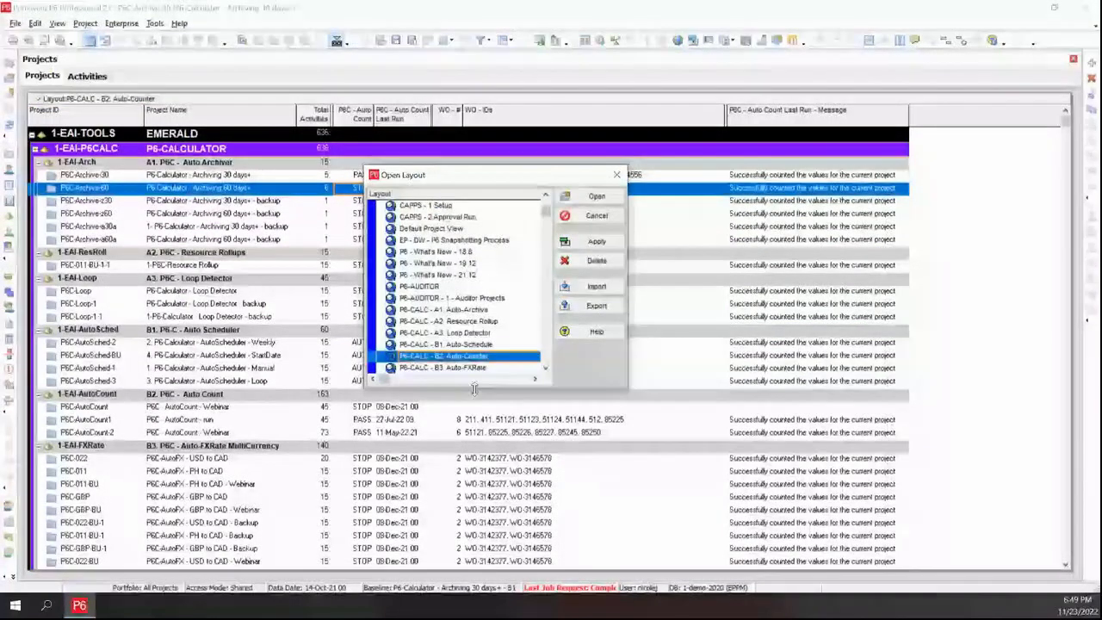
pyautogui.moveTo(473, 390); pyautogui.dragTo(485, 445)
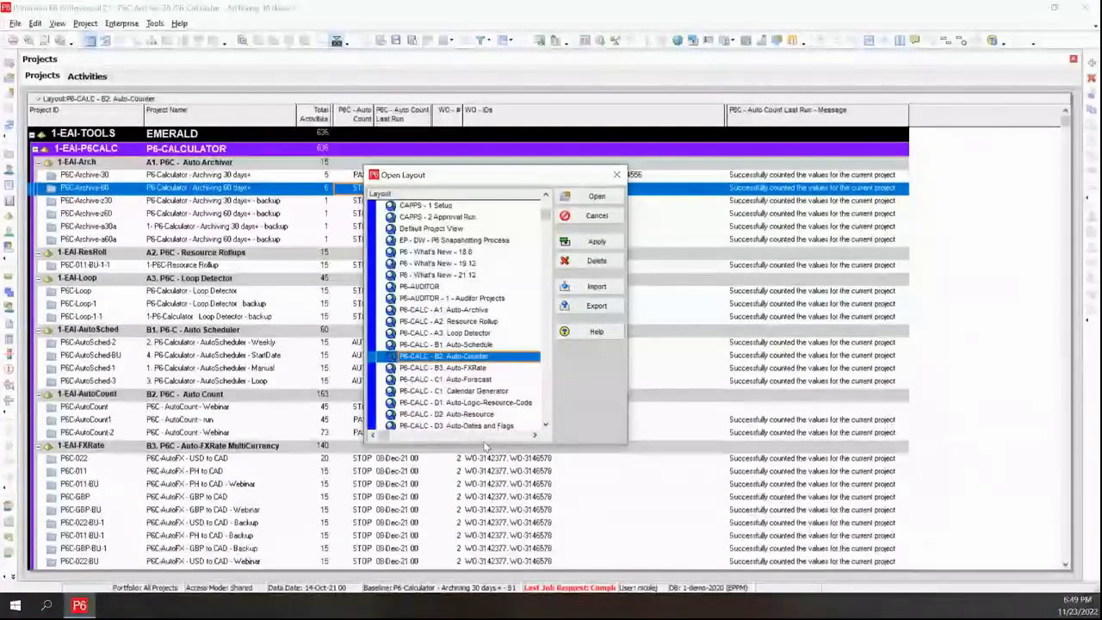